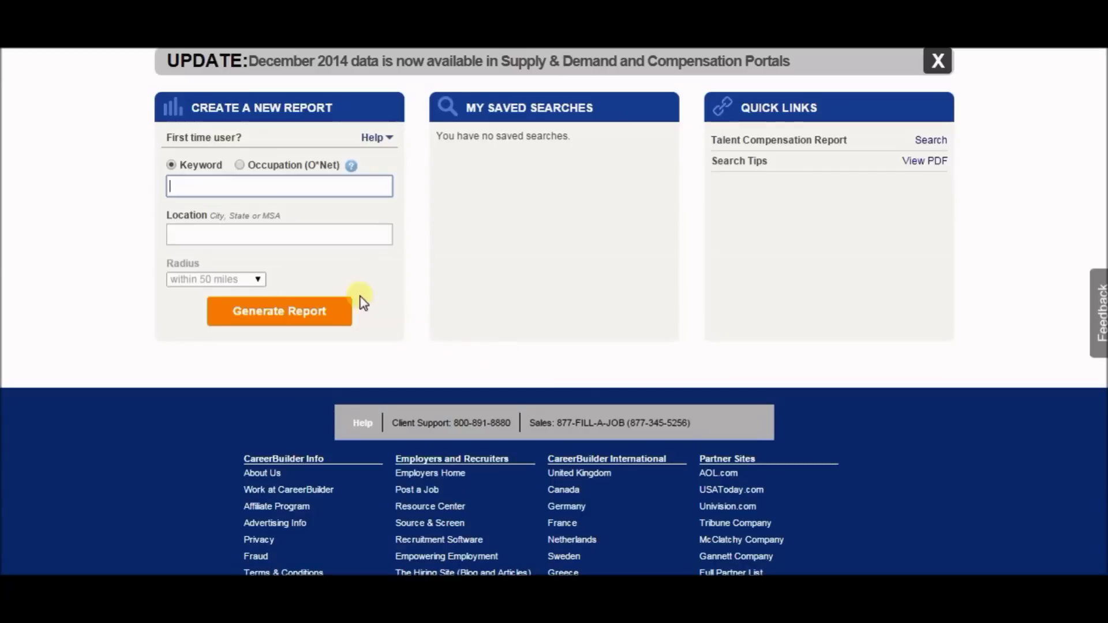
click(268, 193)
click(373, 140)
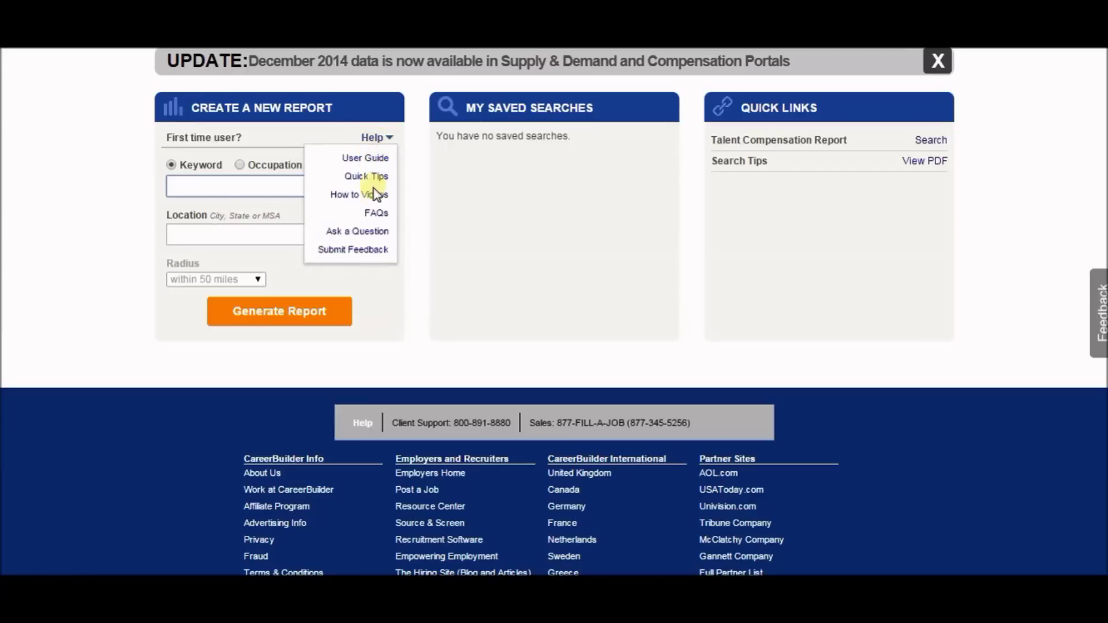
click(411, 238)
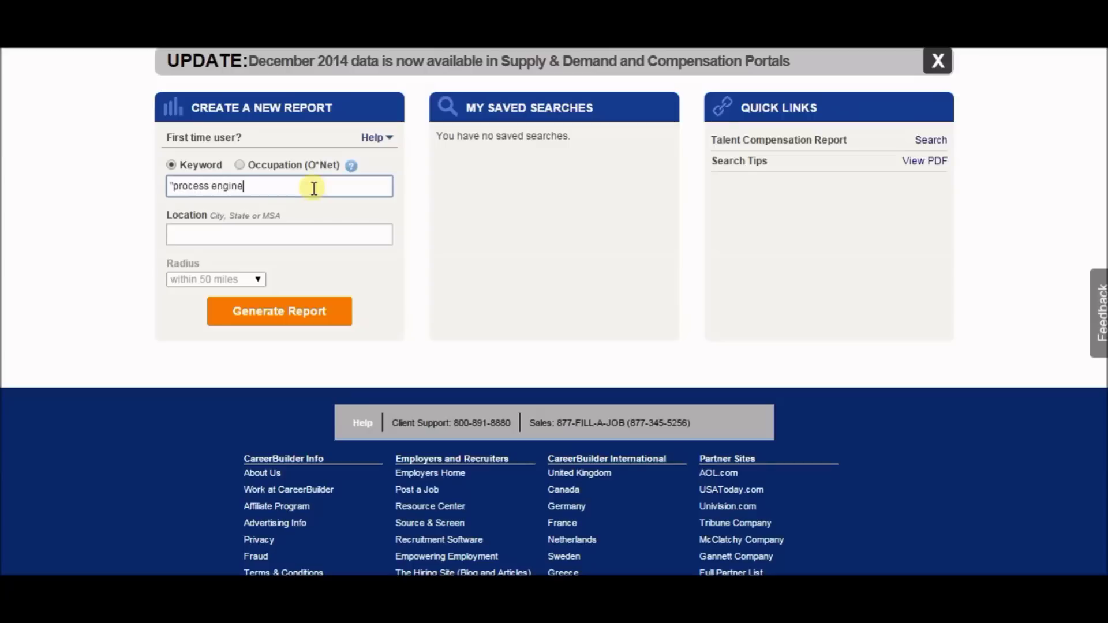
Enter the keyword search "process engineer" AND ("six sigma" OR "green belt" OR "black belt") for the new report
text(ND ("six sigma")
text(OR "green be)
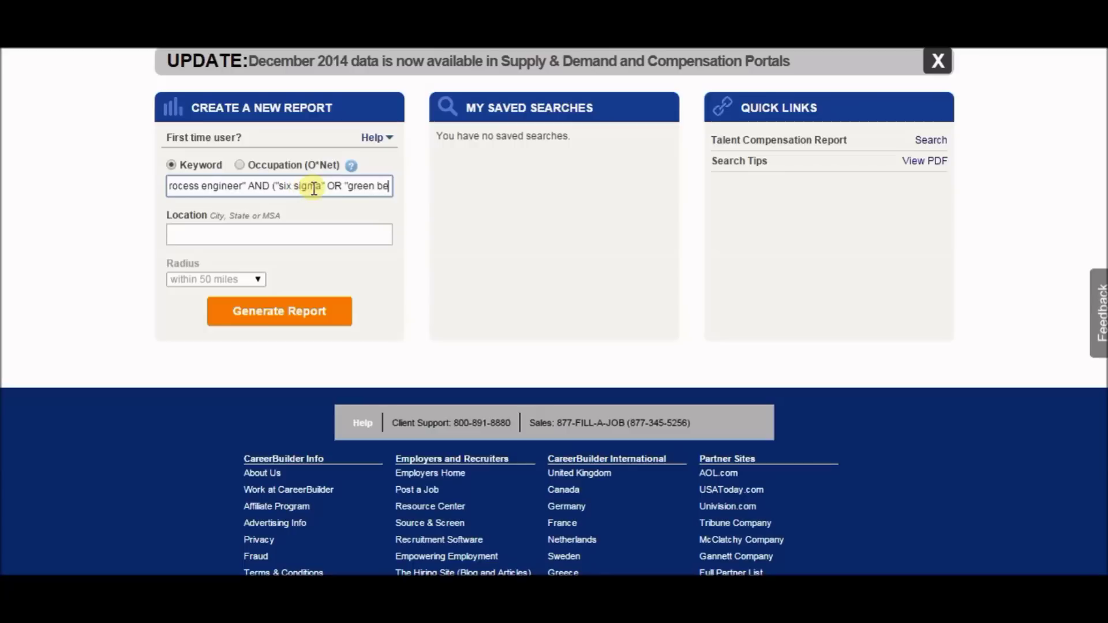
text(lt" OR "black belt"))
Set the report location to Greater Chicago Area and generate the report
key(Tab)
text(Chicag)
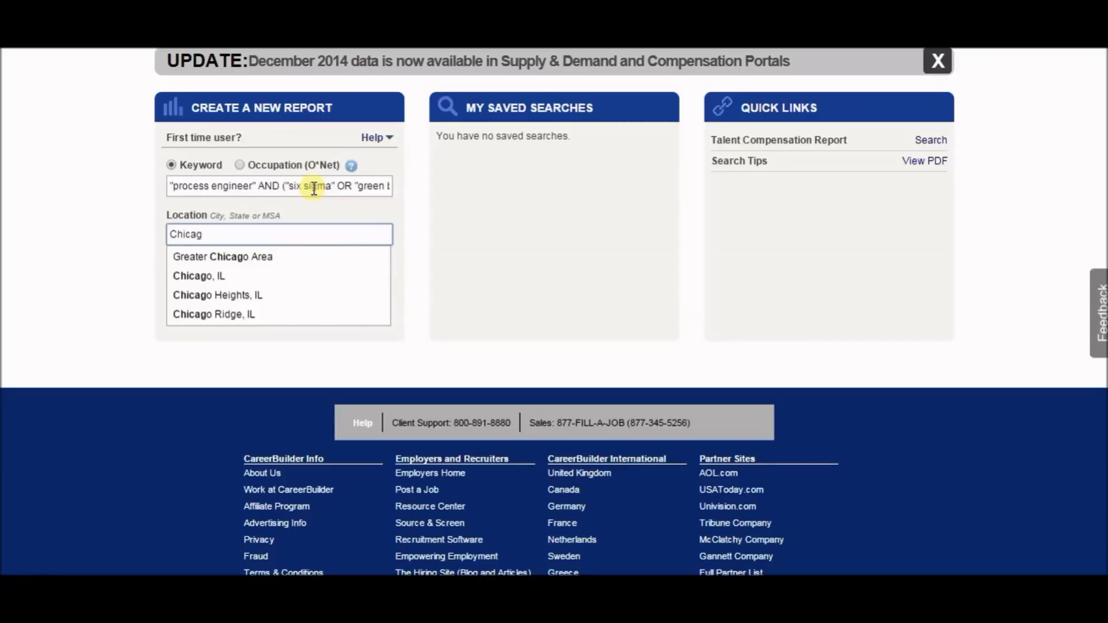
click(274, 258)
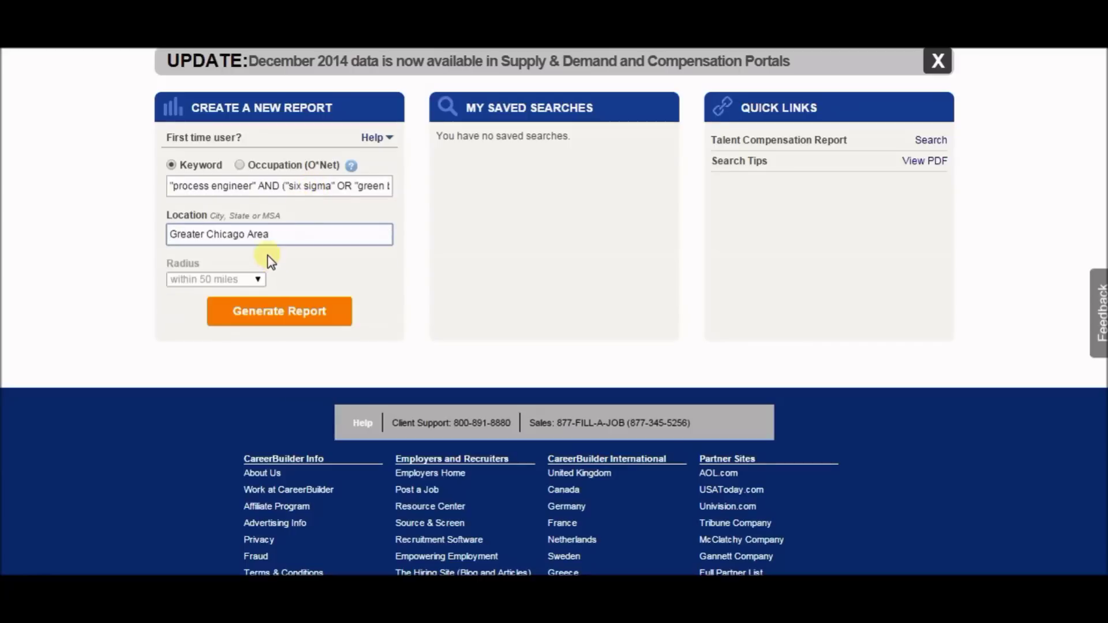
mouse_move(262, 271)
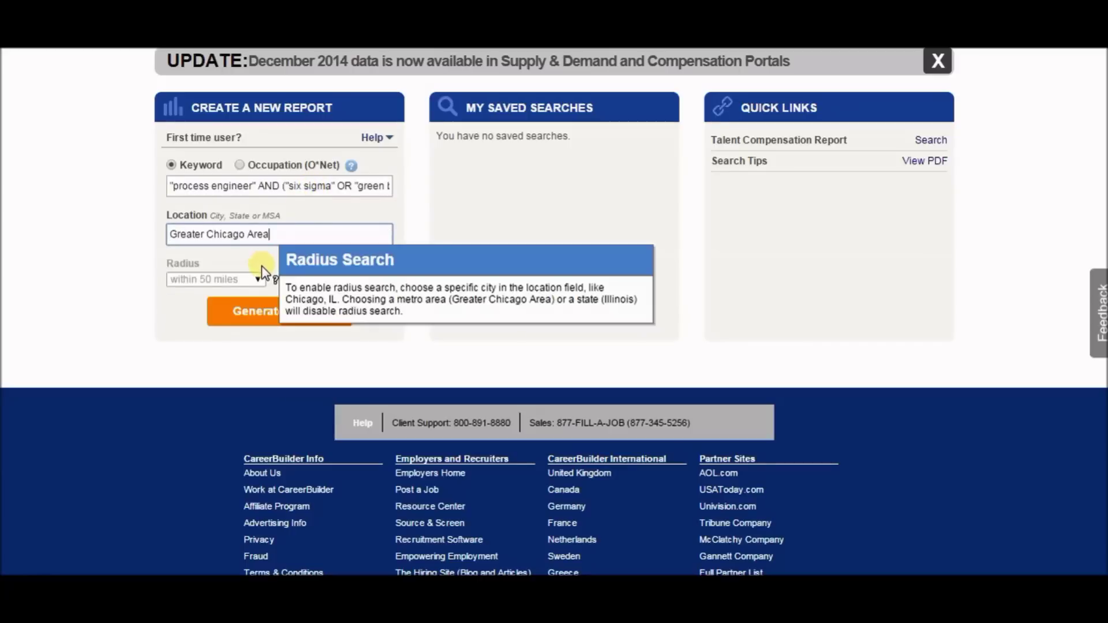
click(253, 317)
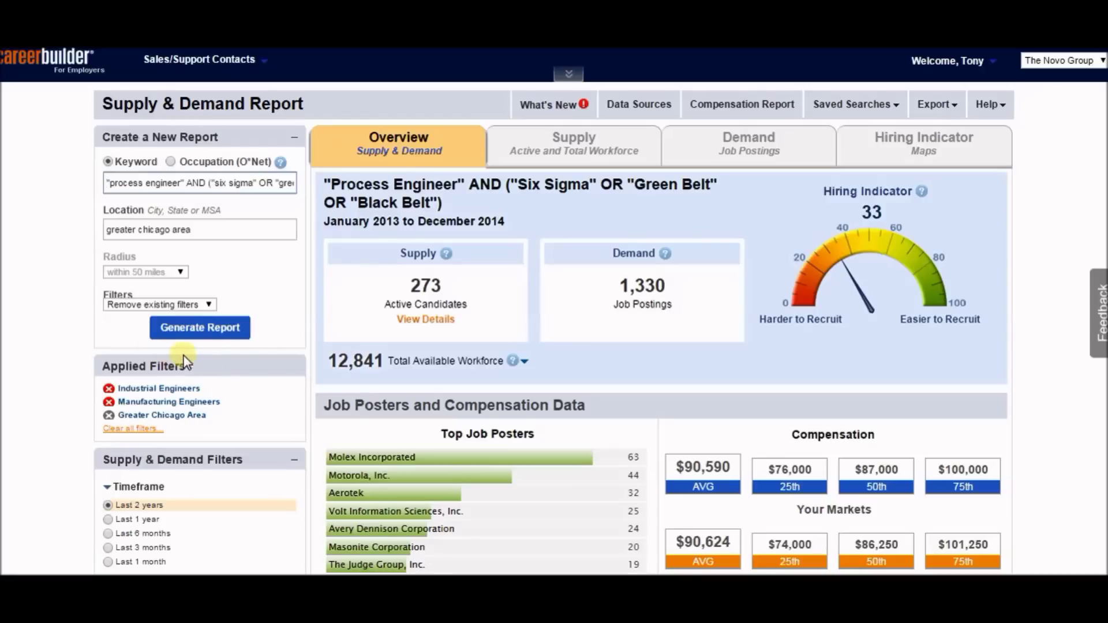
Look at the report's Supply and Demand trend views, and return to the Overview
click(541, 142)
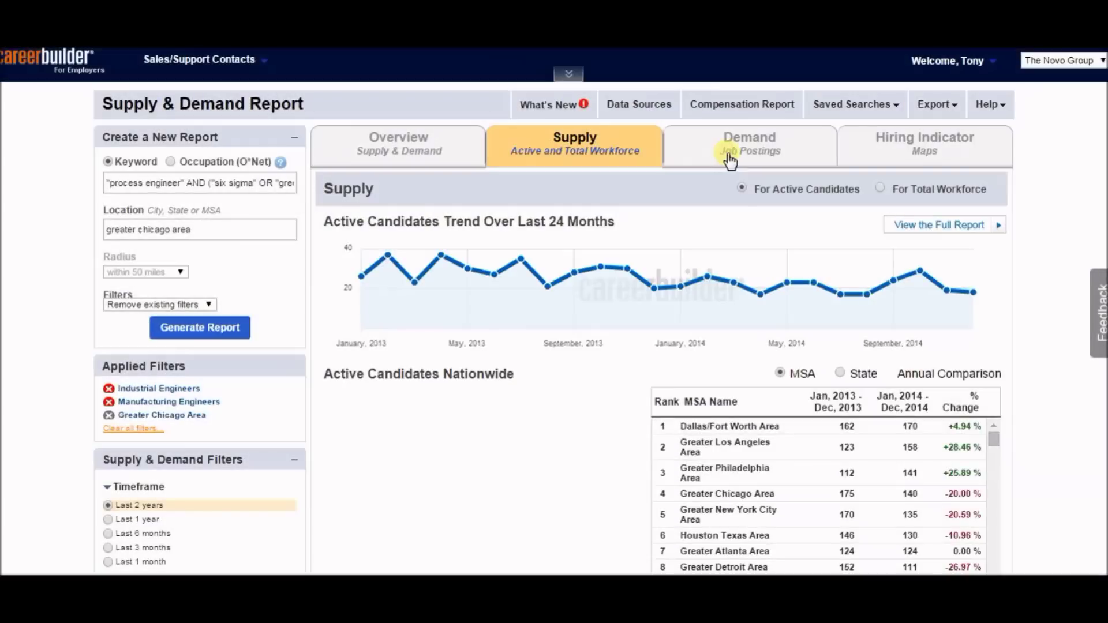
click(743, 146)
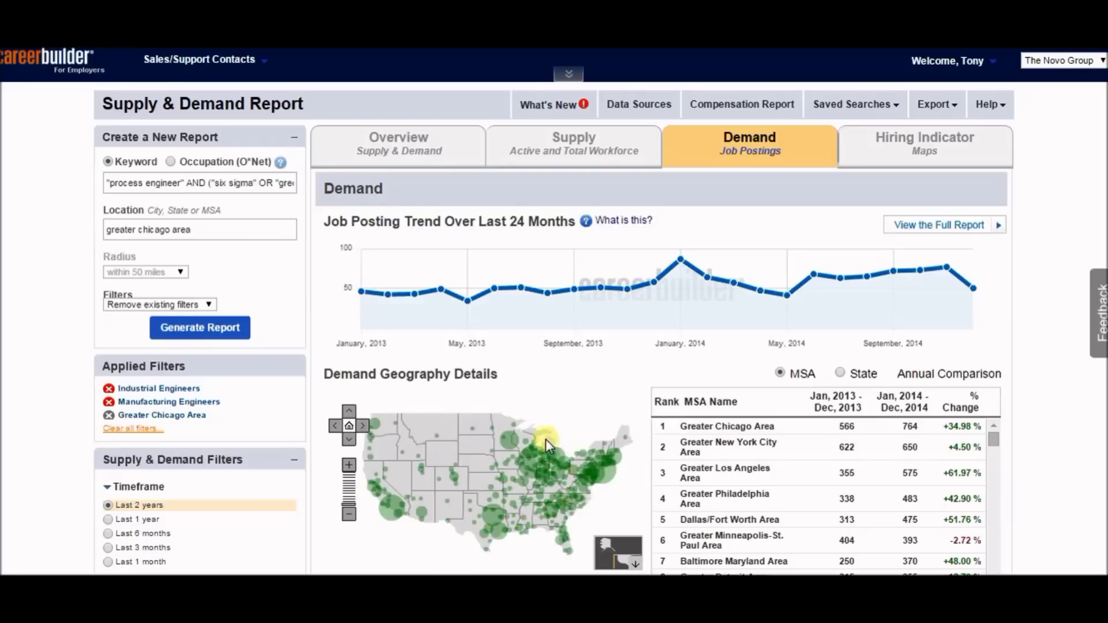
click(371, 141)
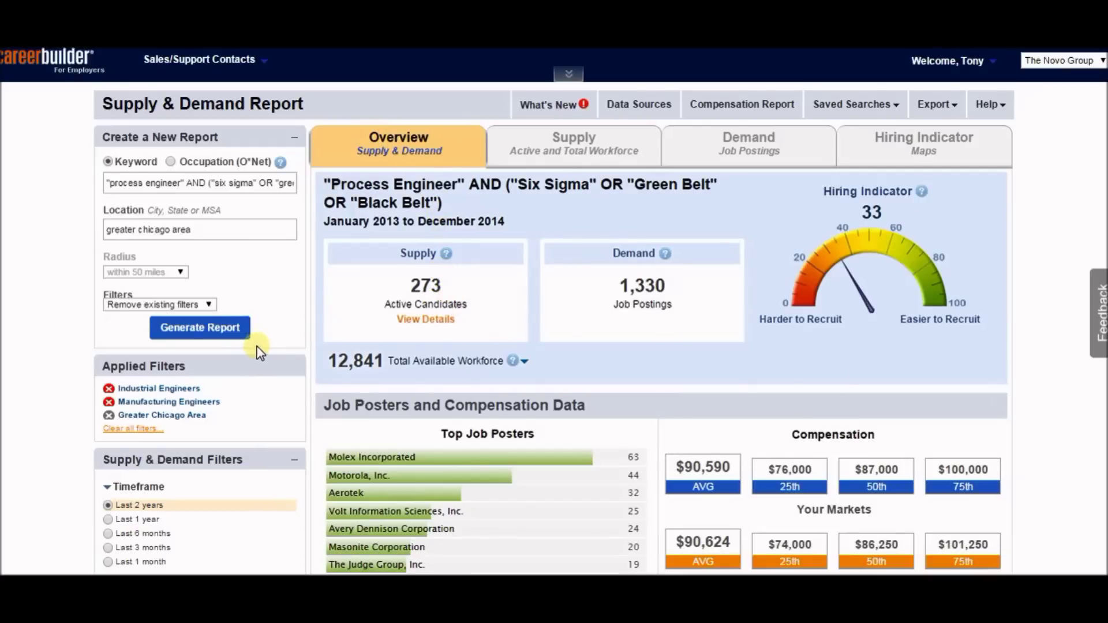
Add Mechanical Engineers and Chemical Engineers to the report's Occupation (O*Net) filter
scroll(208, 300, down, 3)
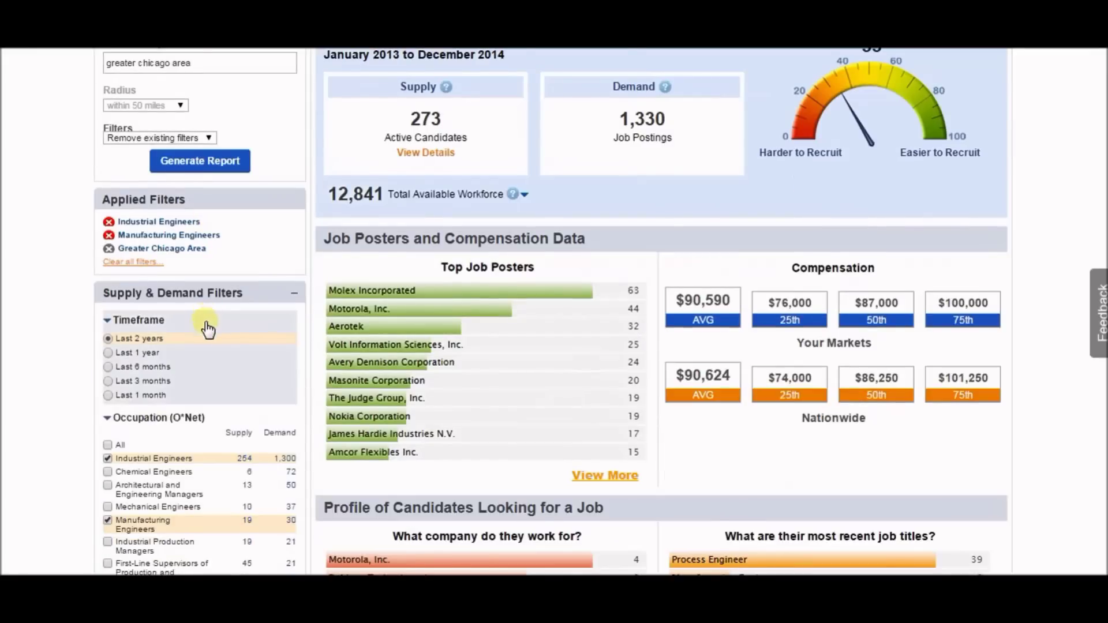
scroll(208, 328, down, 2)
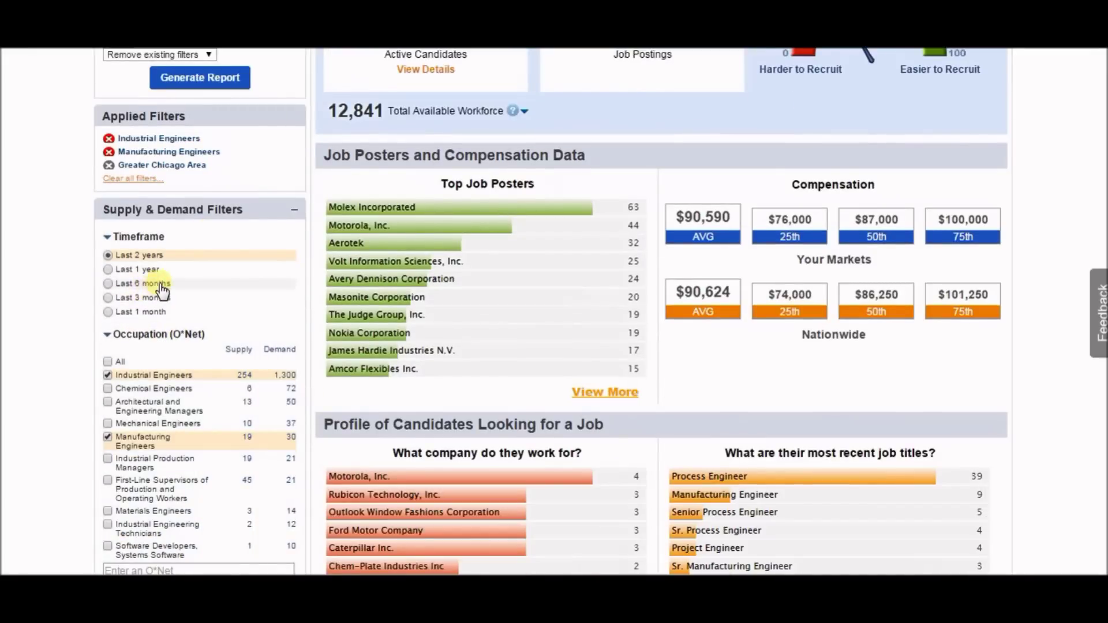
scroll(157, 292, down, 2)
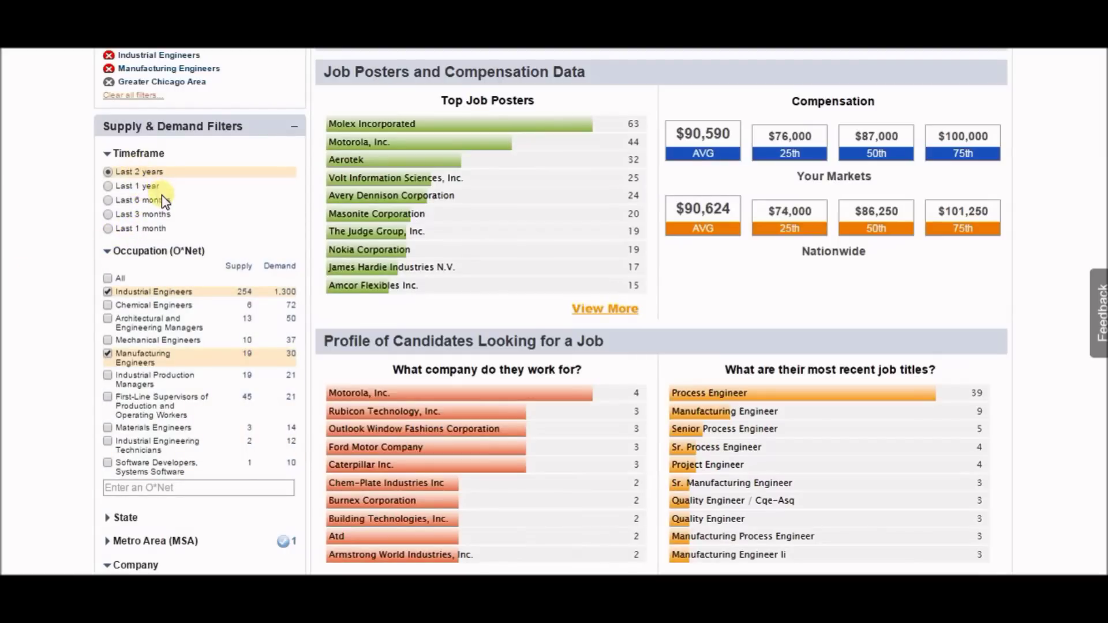
scroll(173, 214, down, 2)
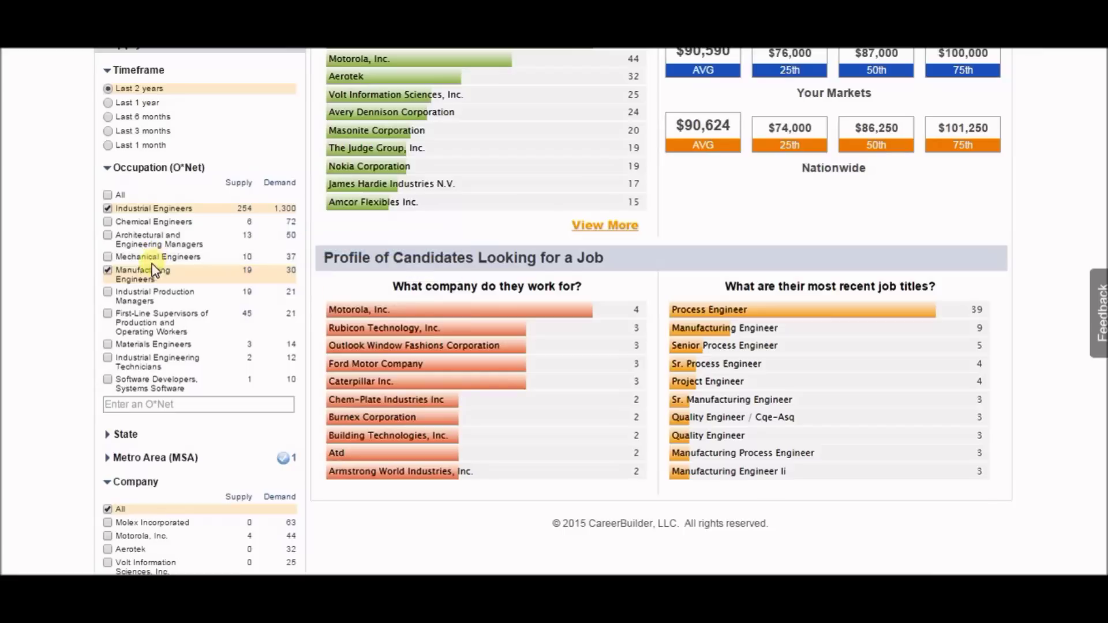
mouse_move(111, 266)
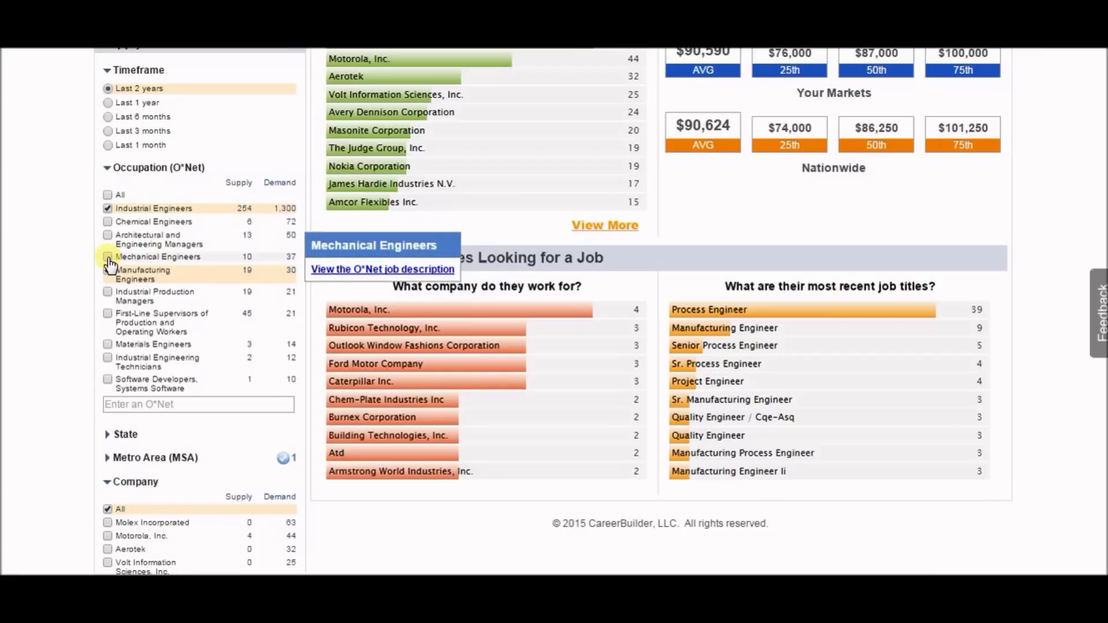
click(108, 257)
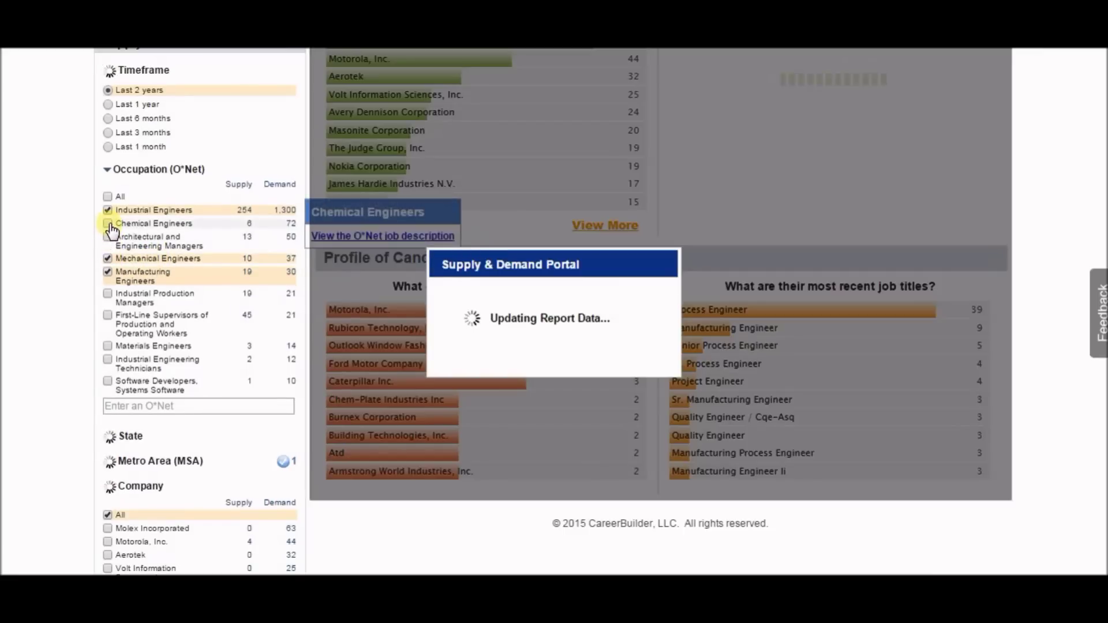
click(109, 225)
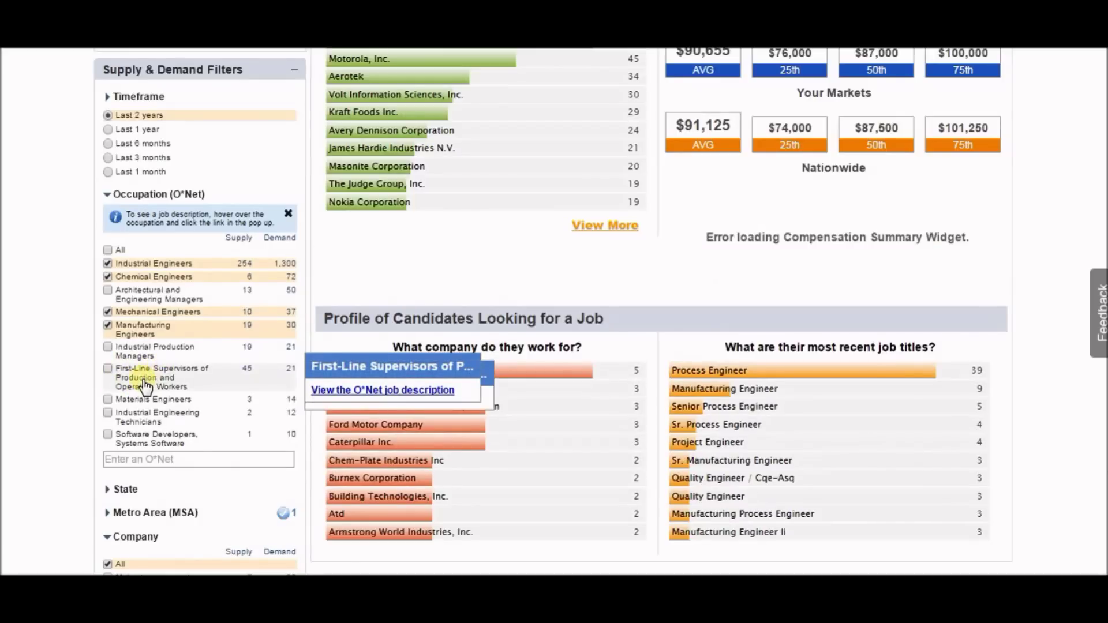
Review the supply and demand filters, including timeframe, occupation, state, metro area and company, alongside the applied filters
scroll(159, 376, down, 2)
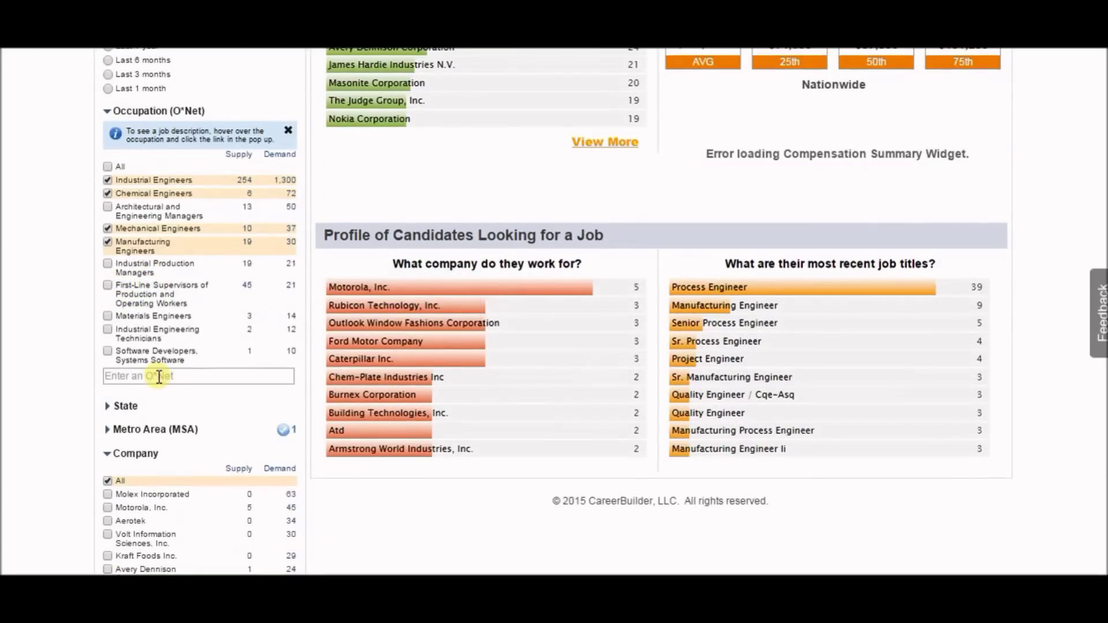
scroll(158, 386, down, 4)
scroll(162, 397, up, 2)
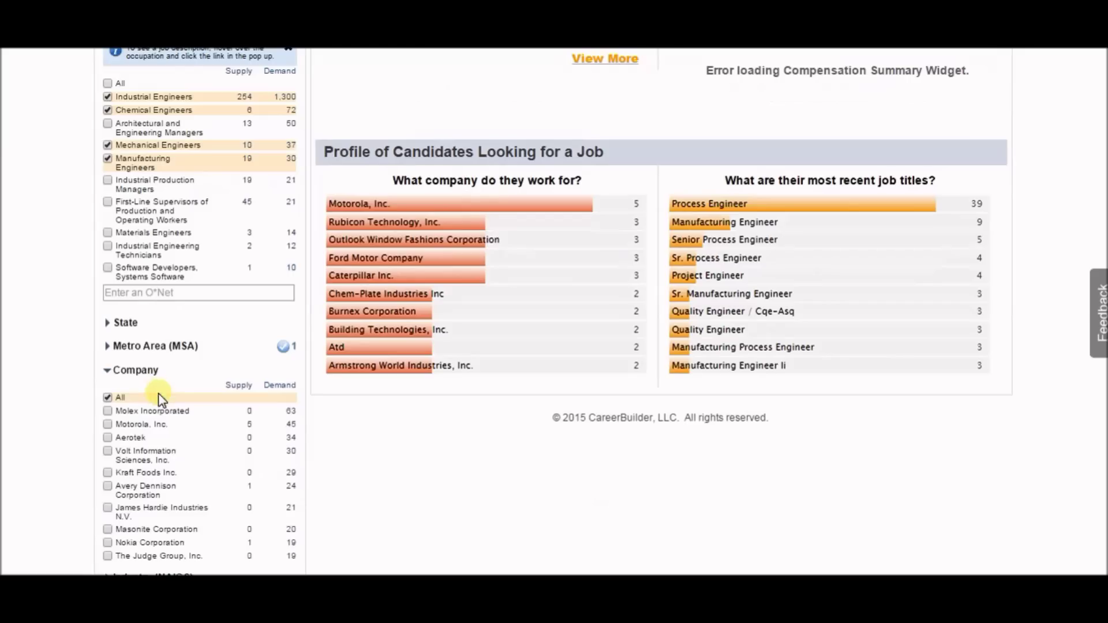
scroll(160, 397, up, 10)
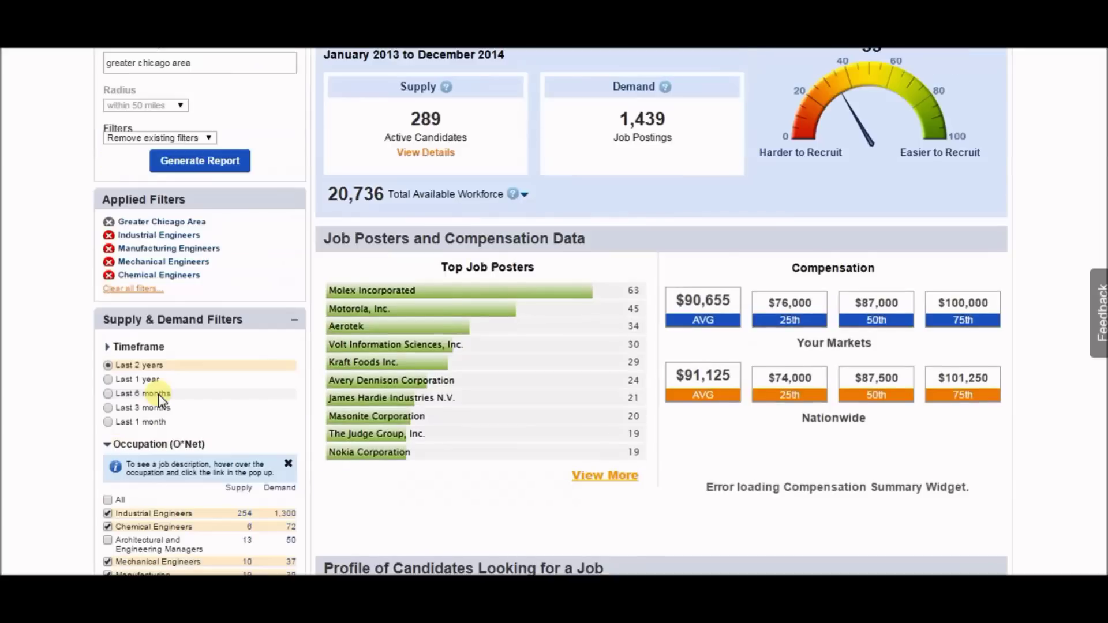
scroll(161, 399, up, 2)
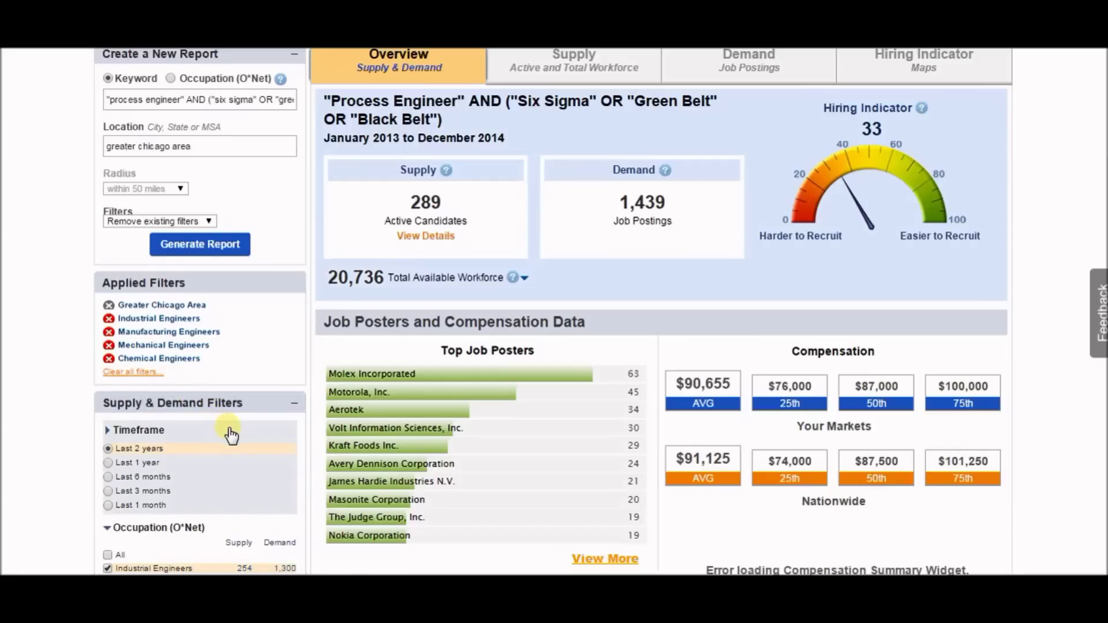
scroll(238, 439, down, 2)
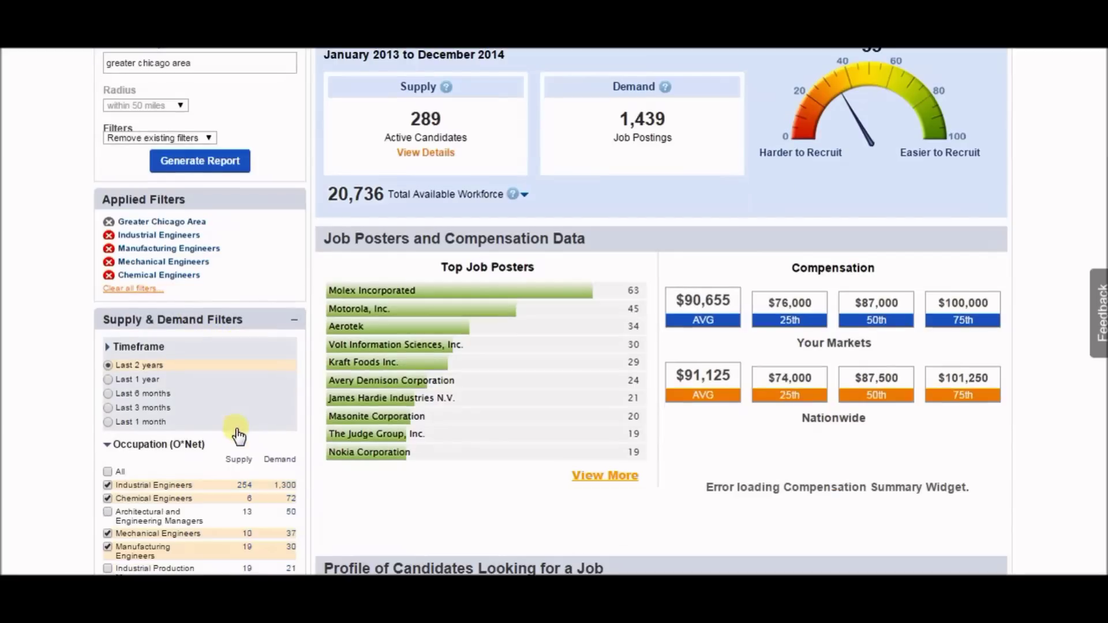
scroll(235, 441, down, 3)
mouse_move(234, 441)
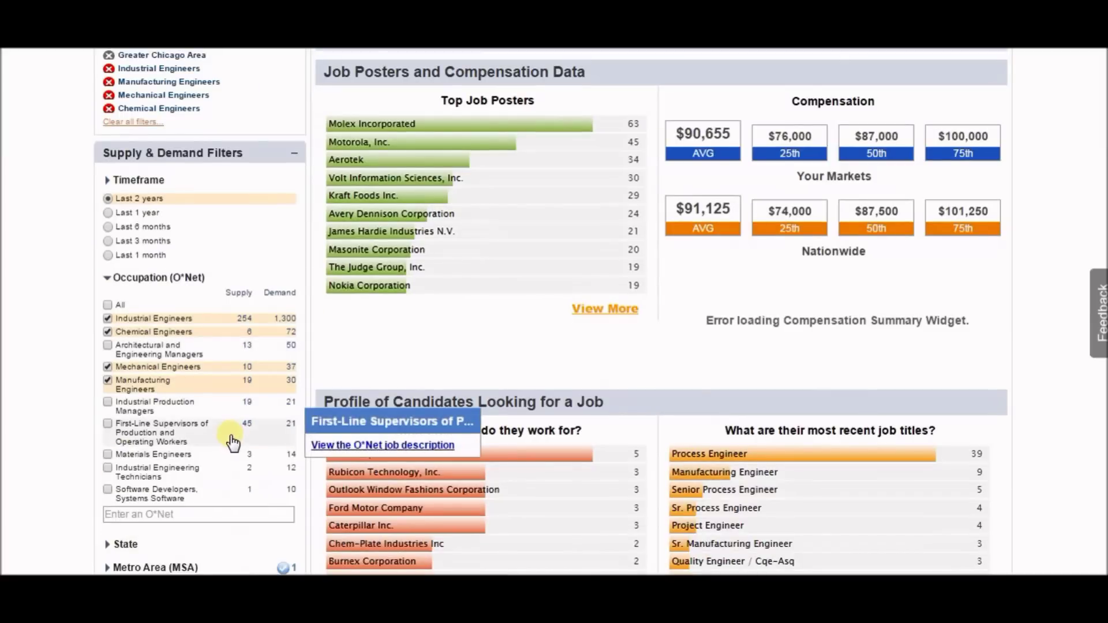
Examine the overview's top job posters, compensation figures, and the employers and recent job titles of candidates looking for a job
scroll(231, 456, up, 3)
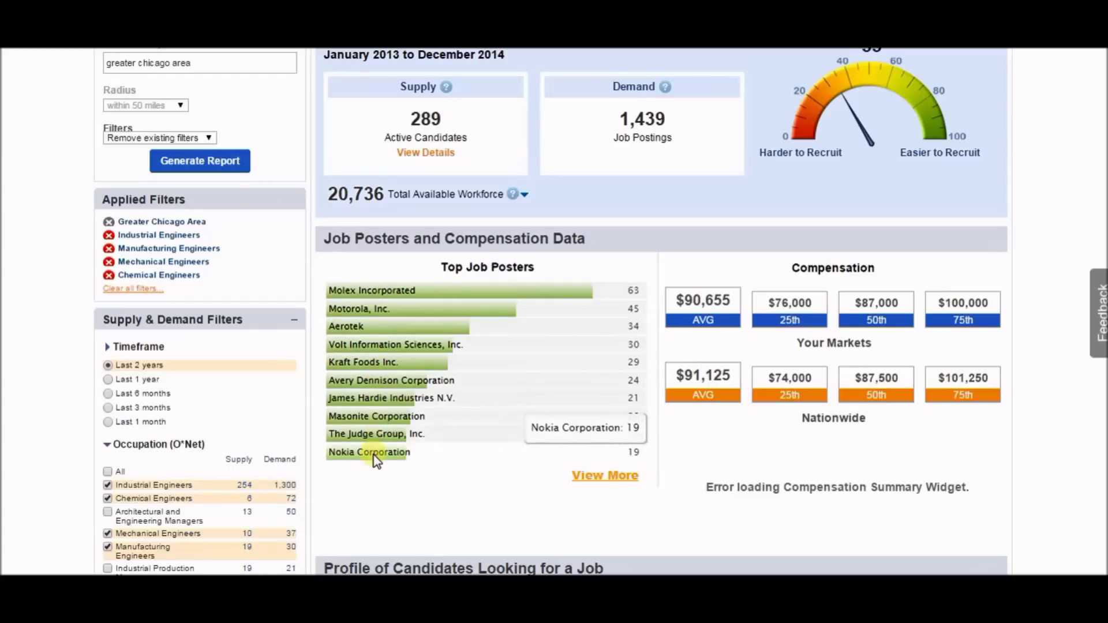
scroll(774, 376, down, 2)
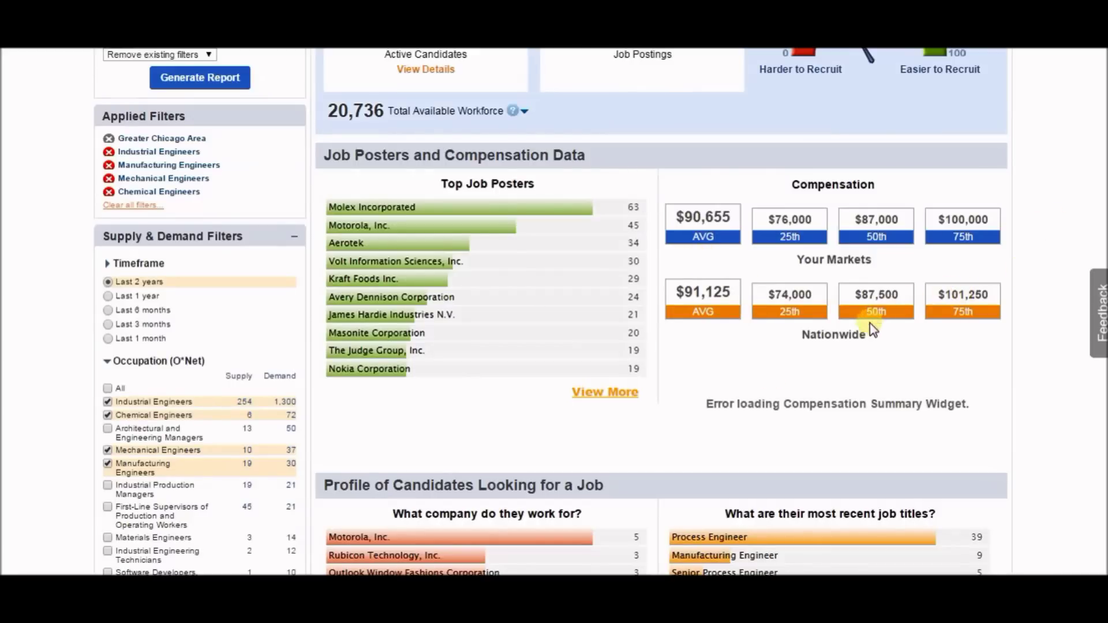
scroll(860, 329, down, 2)
scroll(853, 333, down, 2)
scroll(850, 334, down, 2)
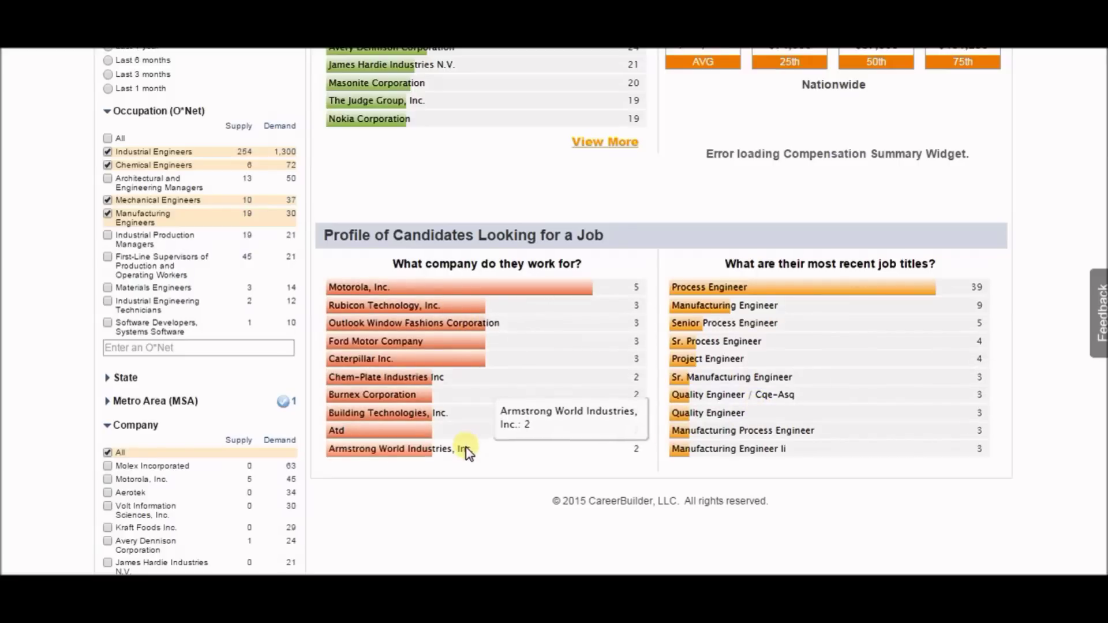
scroll(437, 311, down, 3)
scroll(436, 322, up, 9)
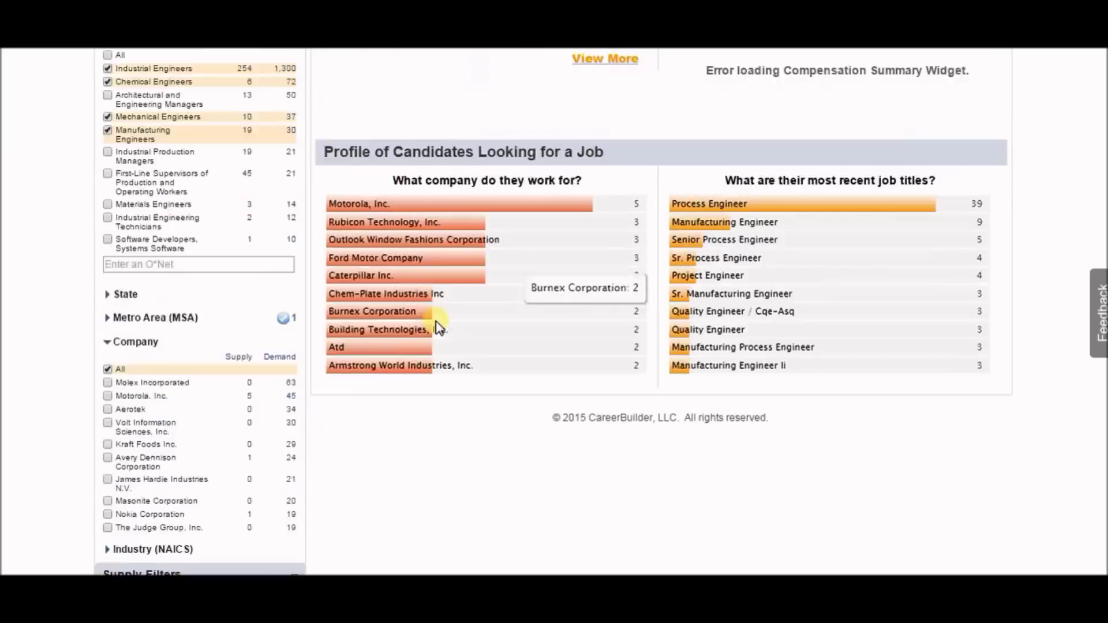
scroll(449, 330, up, 3)
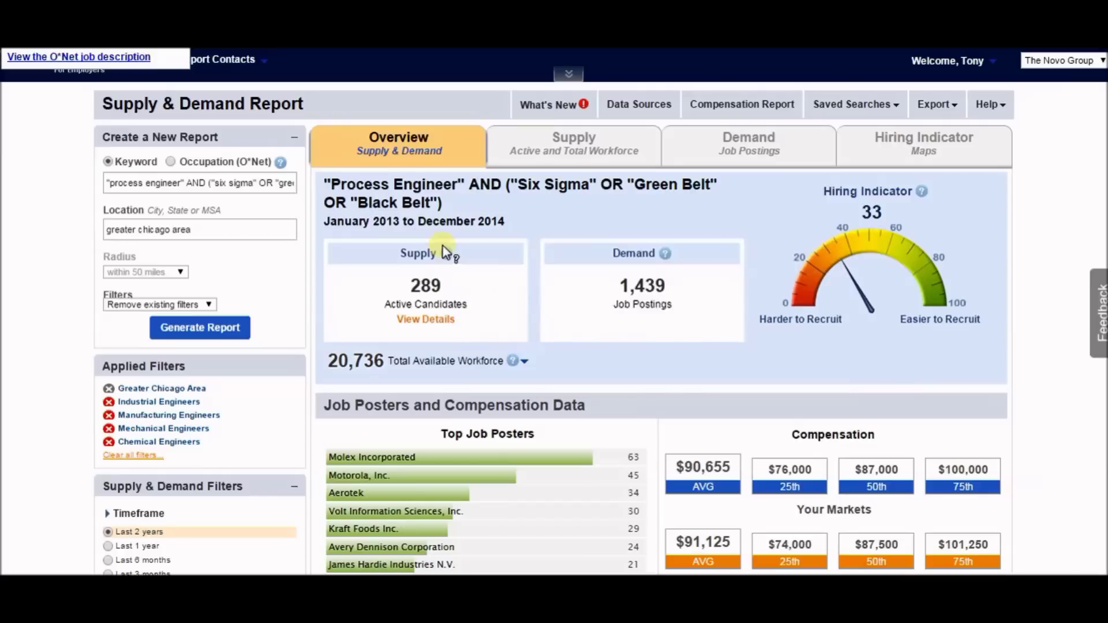
Check the overview's supply and demand summary, and skim the job poster and candidate profile charts once more
mouse_move(446, 255)
mouse_move(660, 258)
scroll(633, 306, down, 2)
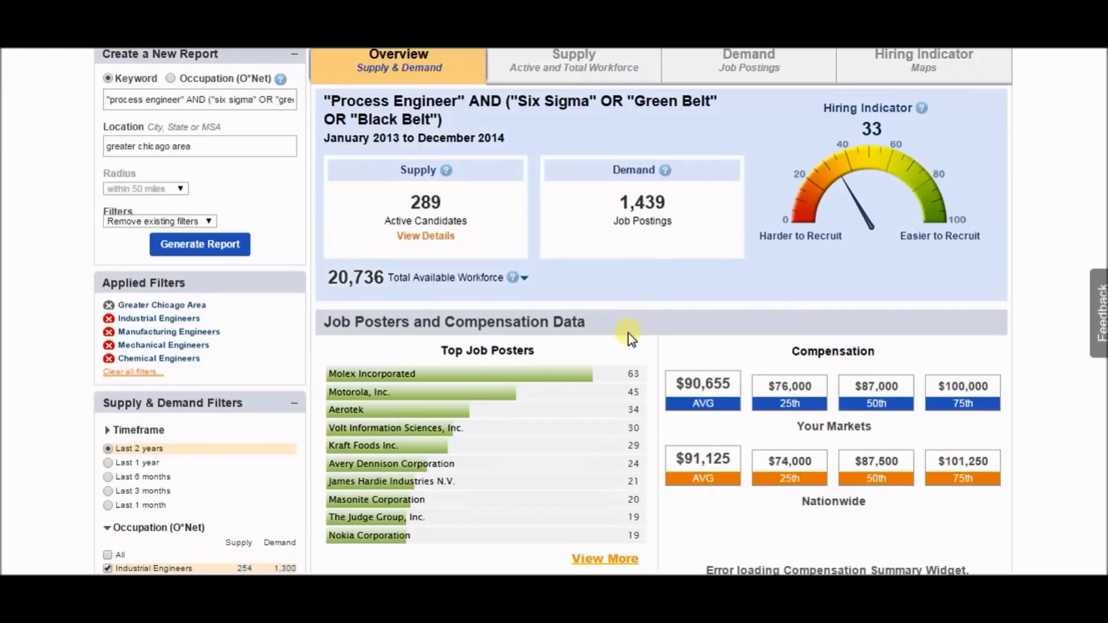
scroll(435, 109, up, 2)
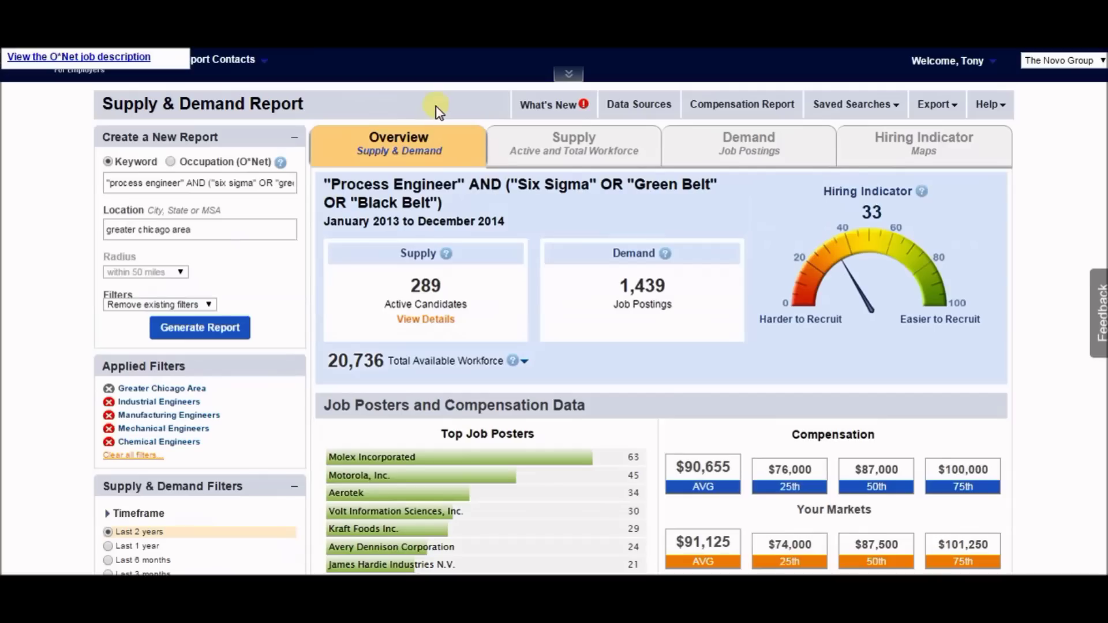
scroll(489, 245, down, 4)
scroll(489, 247, down, 8)
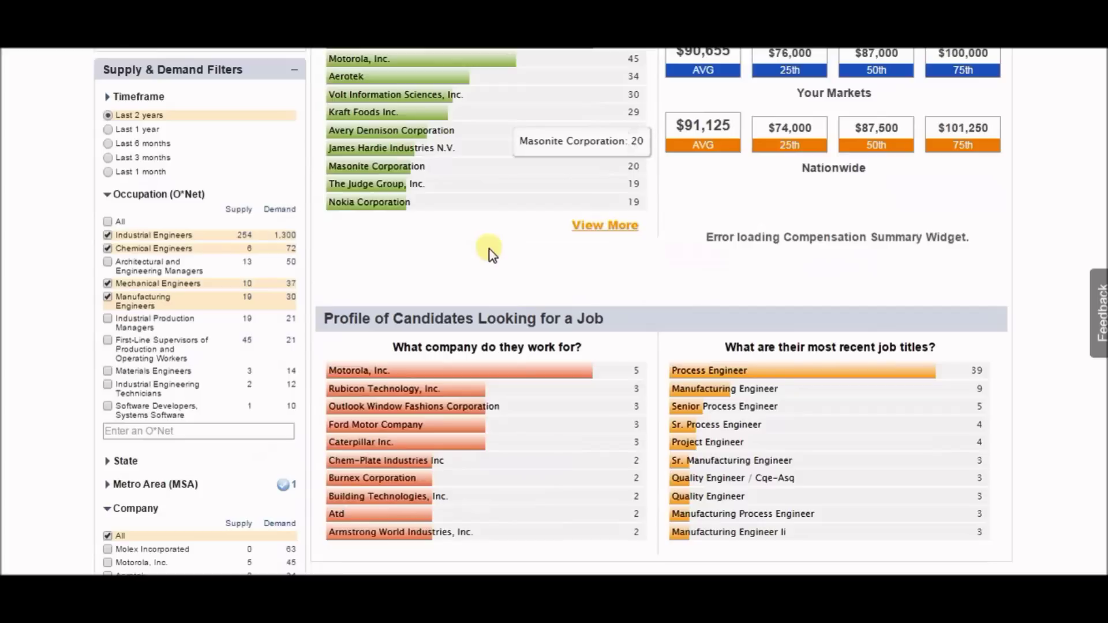
scroll(489, 249, down, 2)
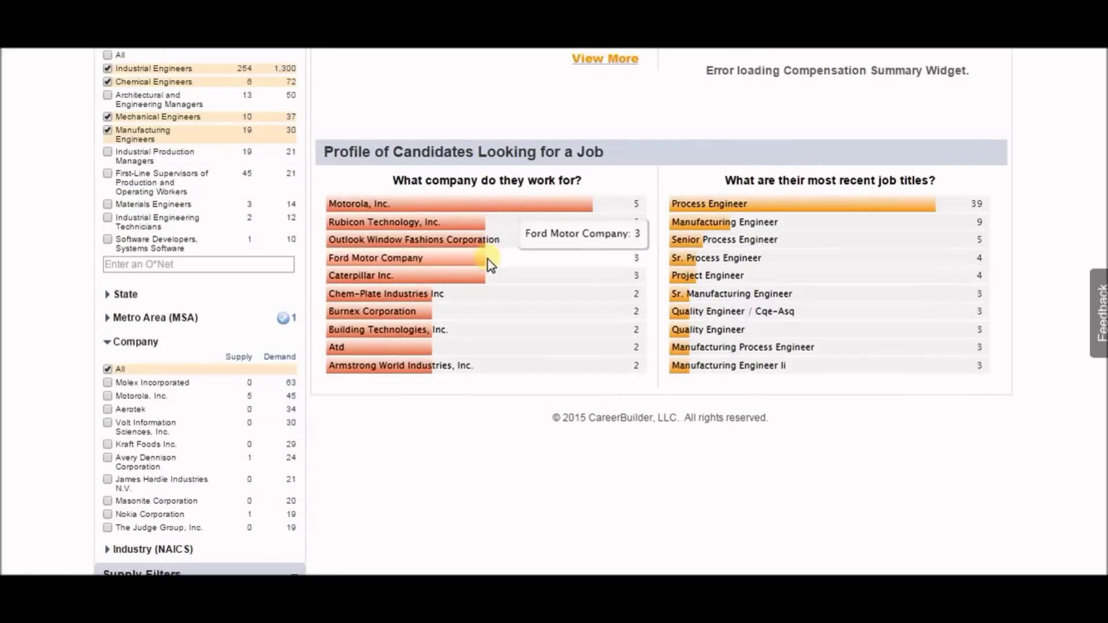
scroll(588, 337, up, 10)
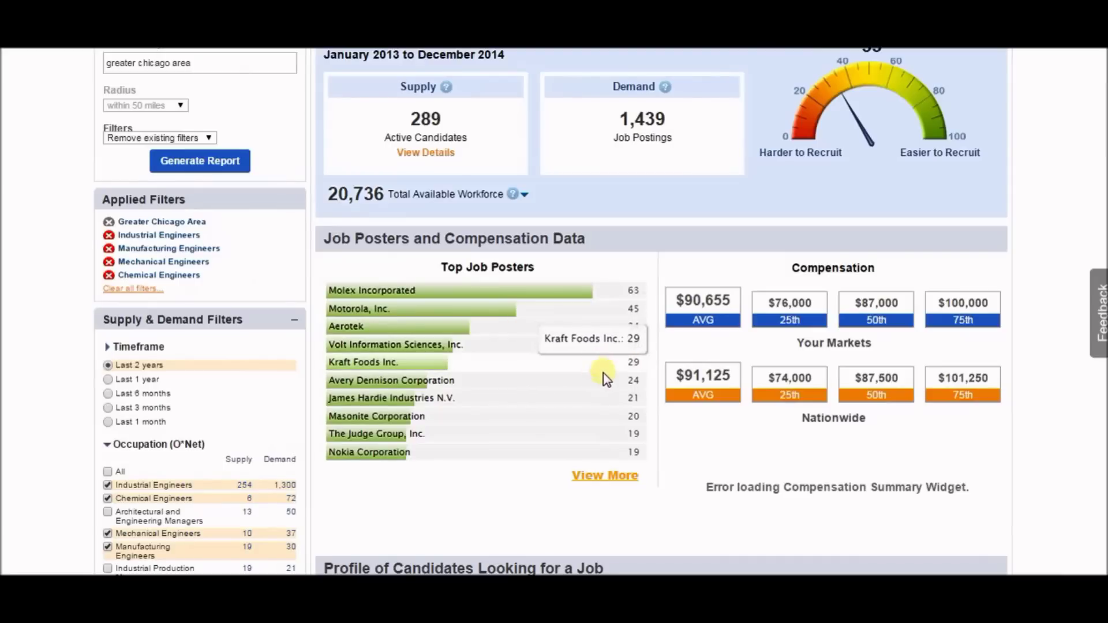
scroll(614, 361, up, 2)
scroll(615, 362, down, 2)
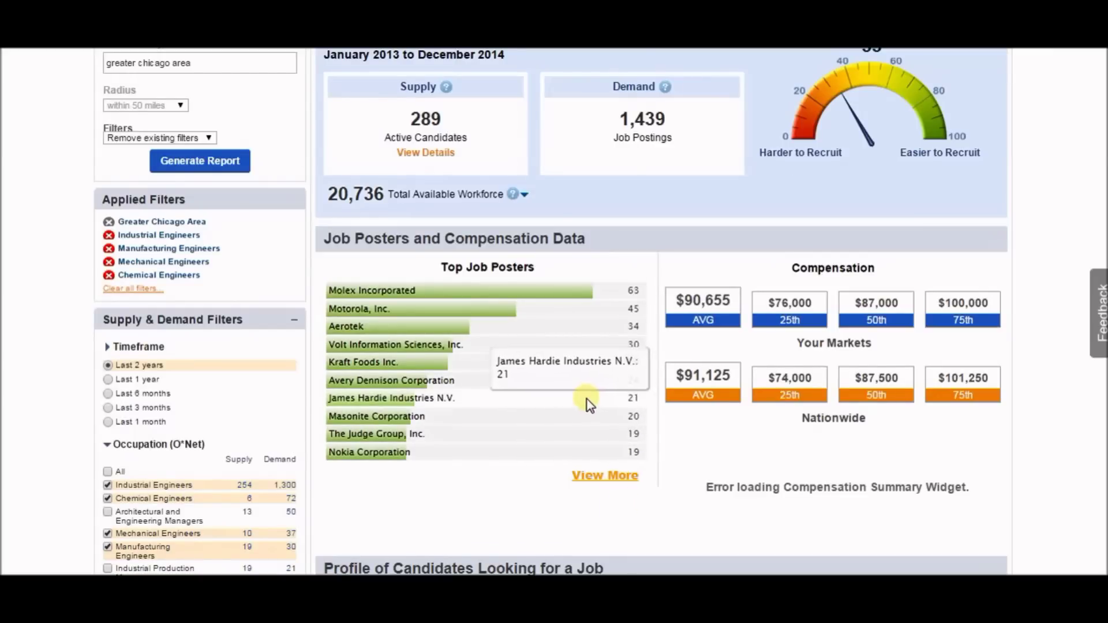
scroll(587, 397, up, 4)
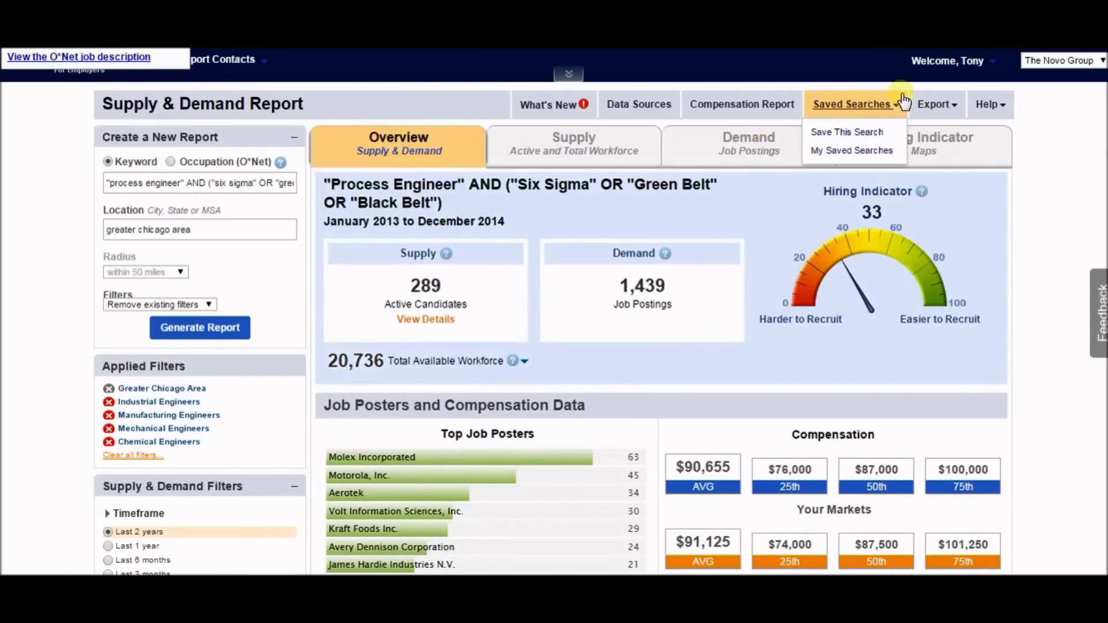
Export the Supply & Demand results as a Full Report PDF and open the downloaded file
mouse_move(931, 107)
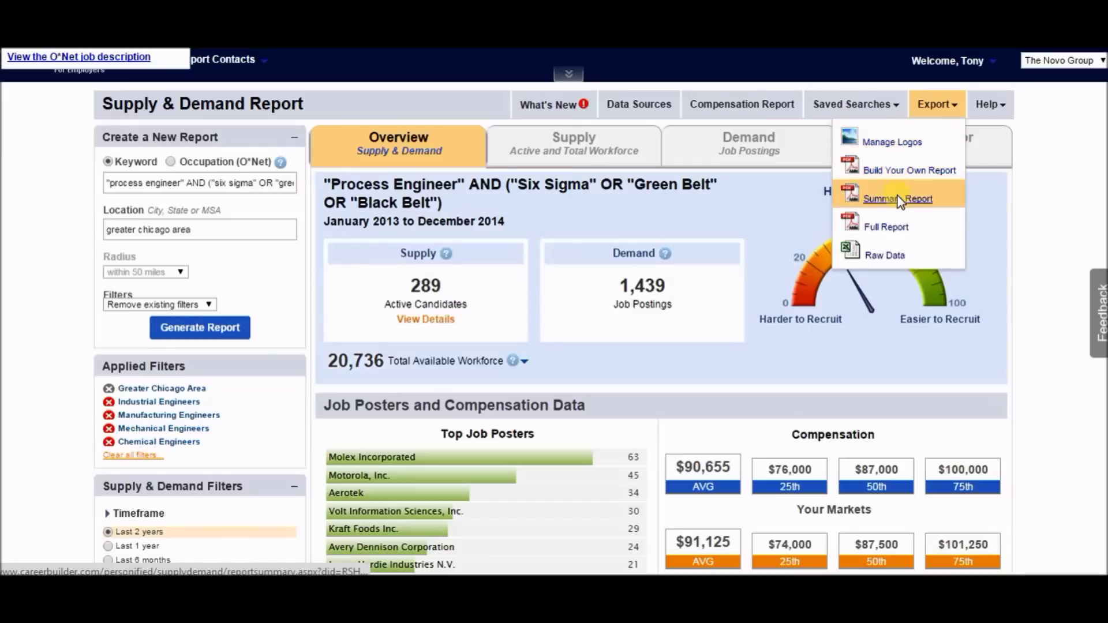
click(883, 229)
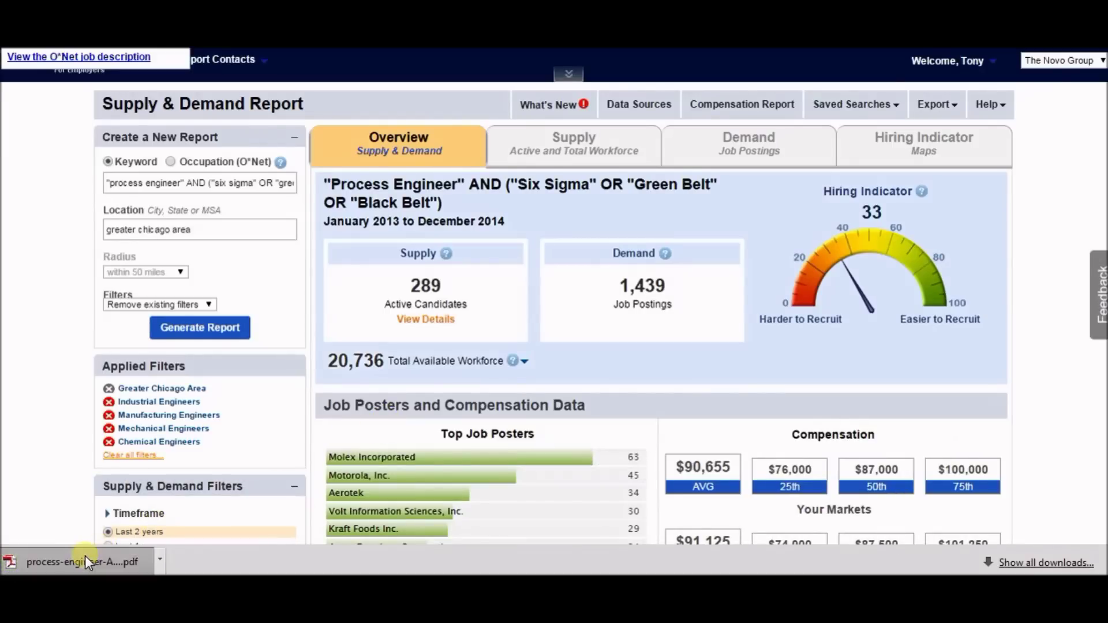
click(85, 557)
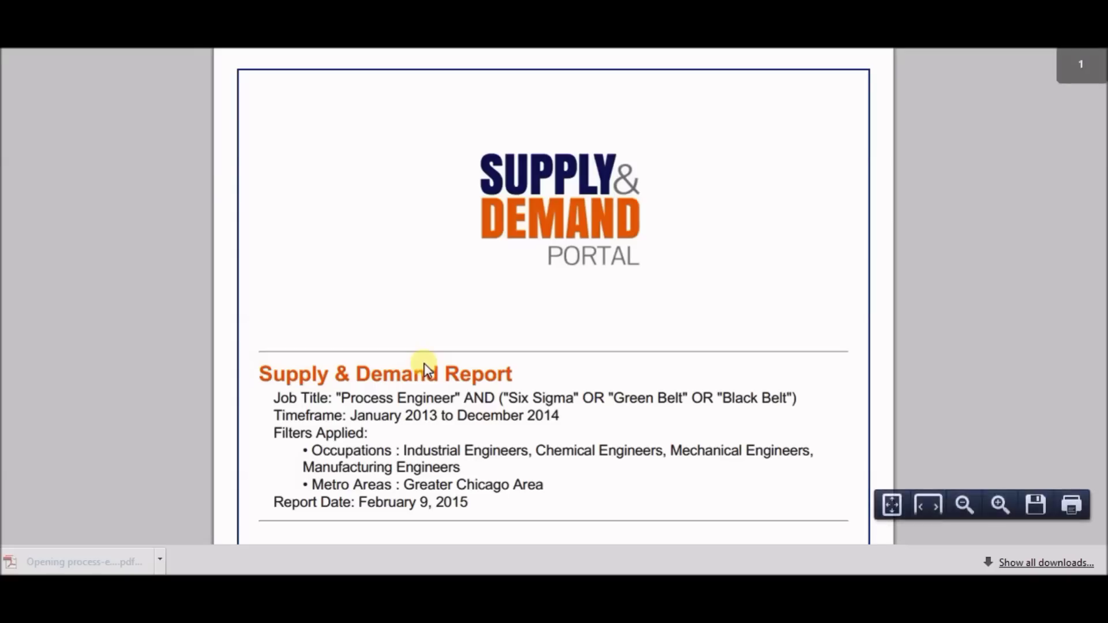
Look through the exported report from the cover and data source explanations to the top job titles and the active workforce education and experience charts
scroll(425, 364, down, 3)
scroll(426, 371, down, 7)
scroll(426, 369, down, 15)
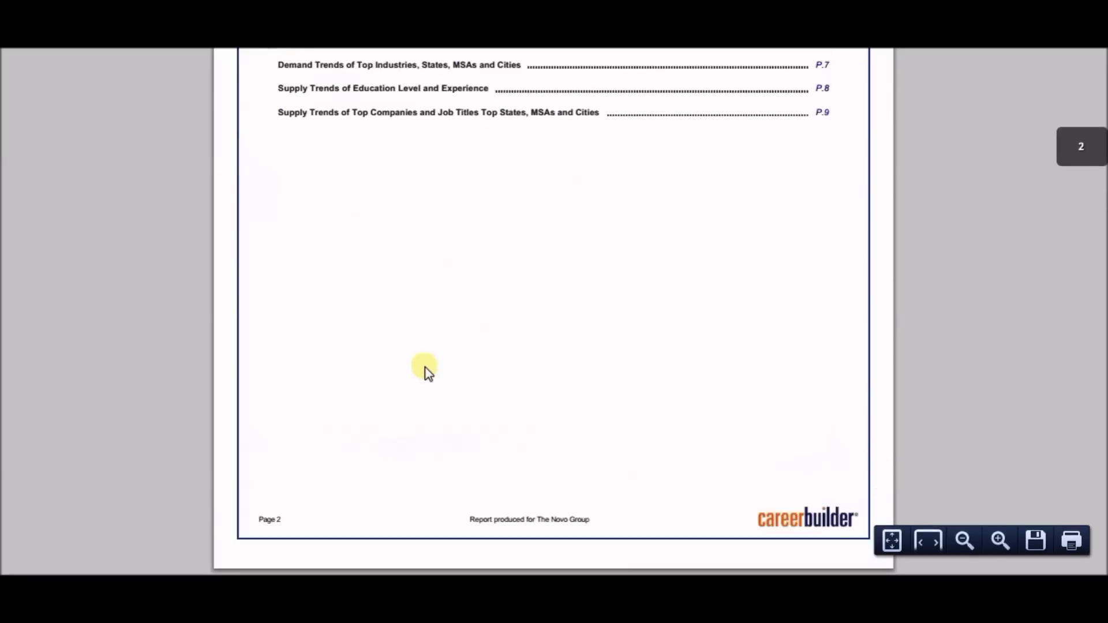
scroll(427, 361, down, 5)
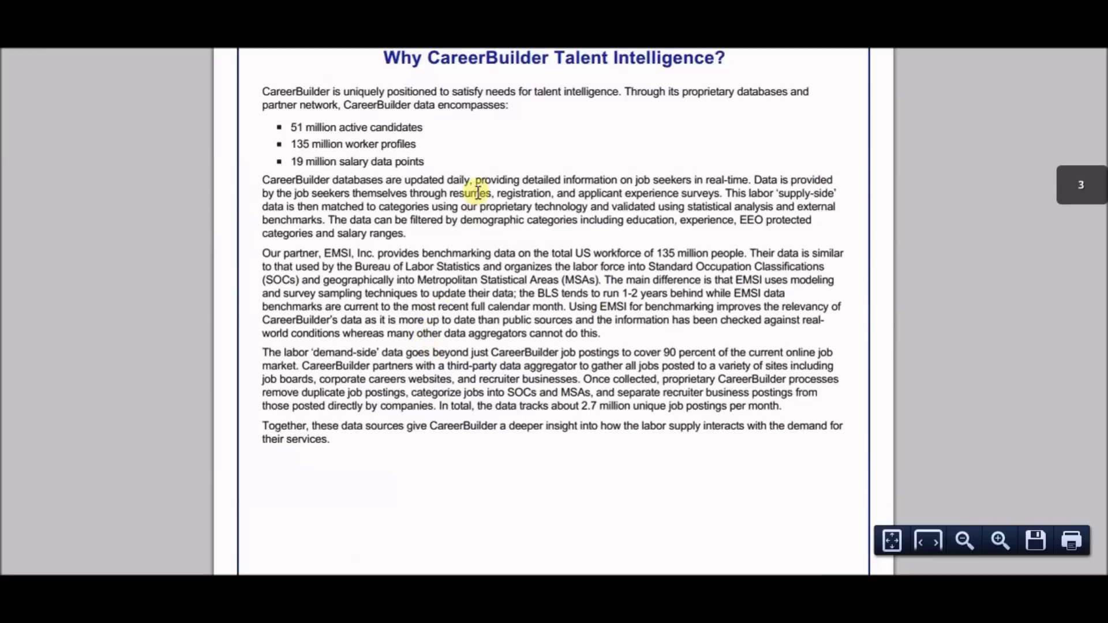
scroll(486, 331, down, 3)
scroll(478, 306, down, 10)
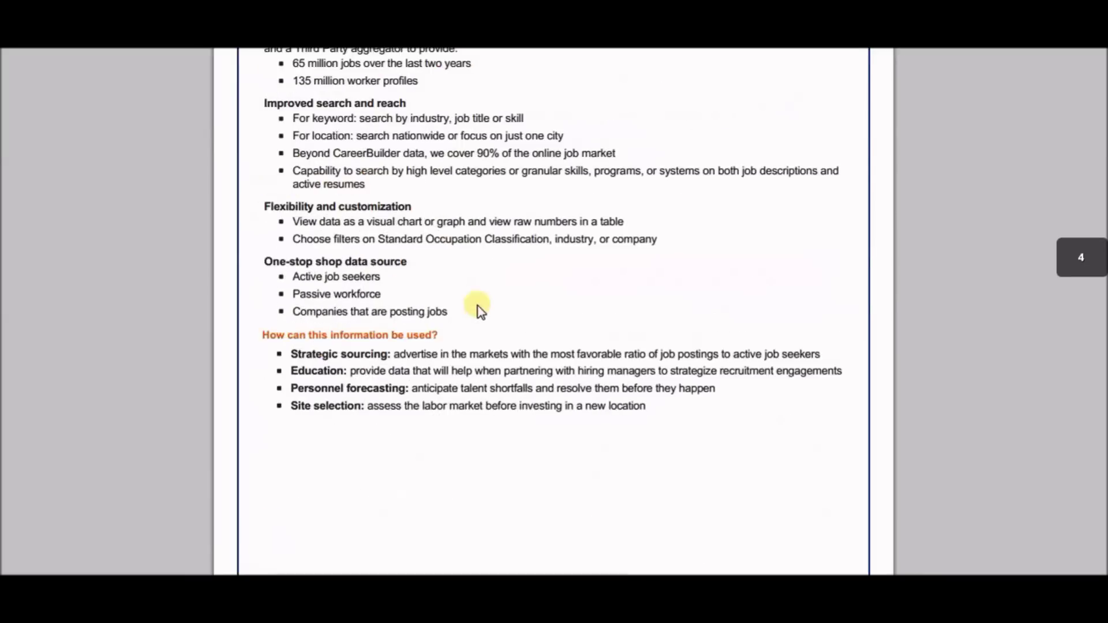
scroll(497, 300, down, 15)
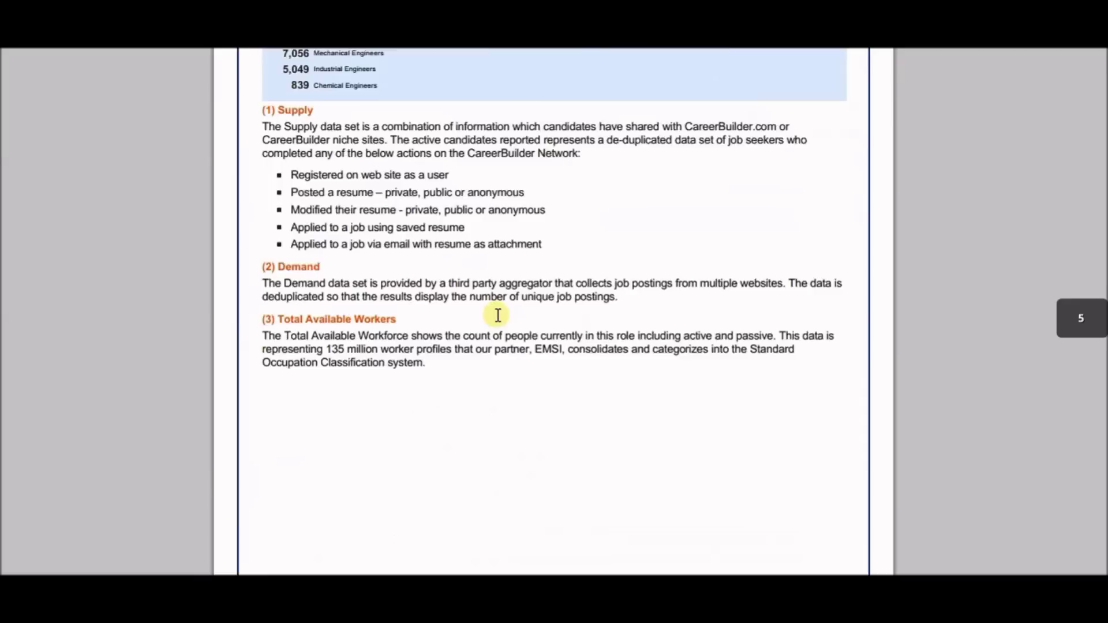
scroll(500, 321, down, 15)
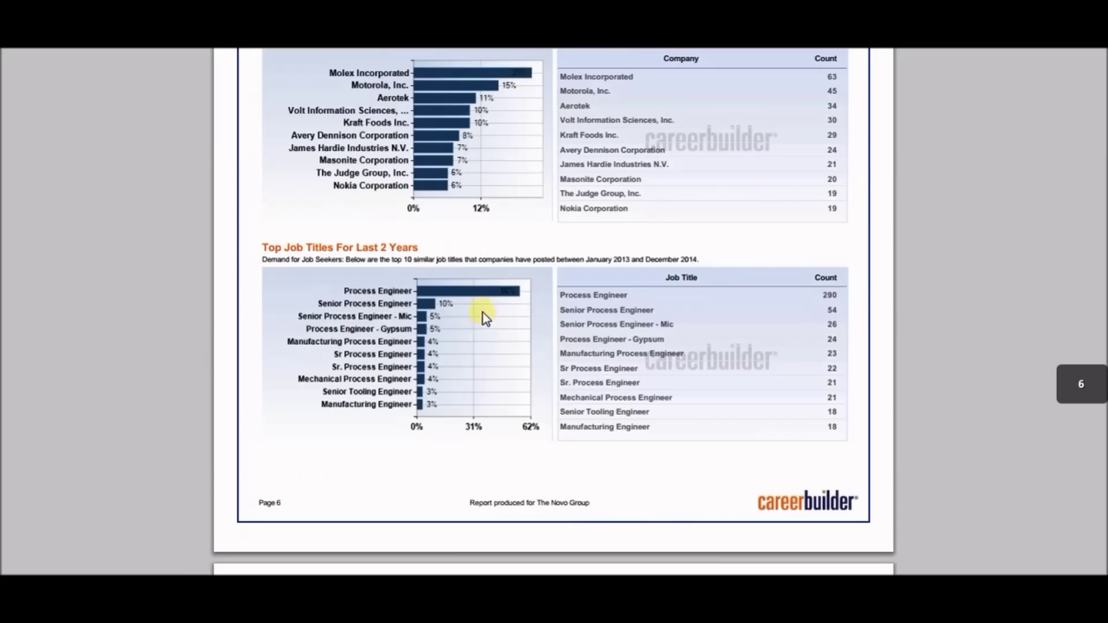
scroll(483, 316, down, 15)
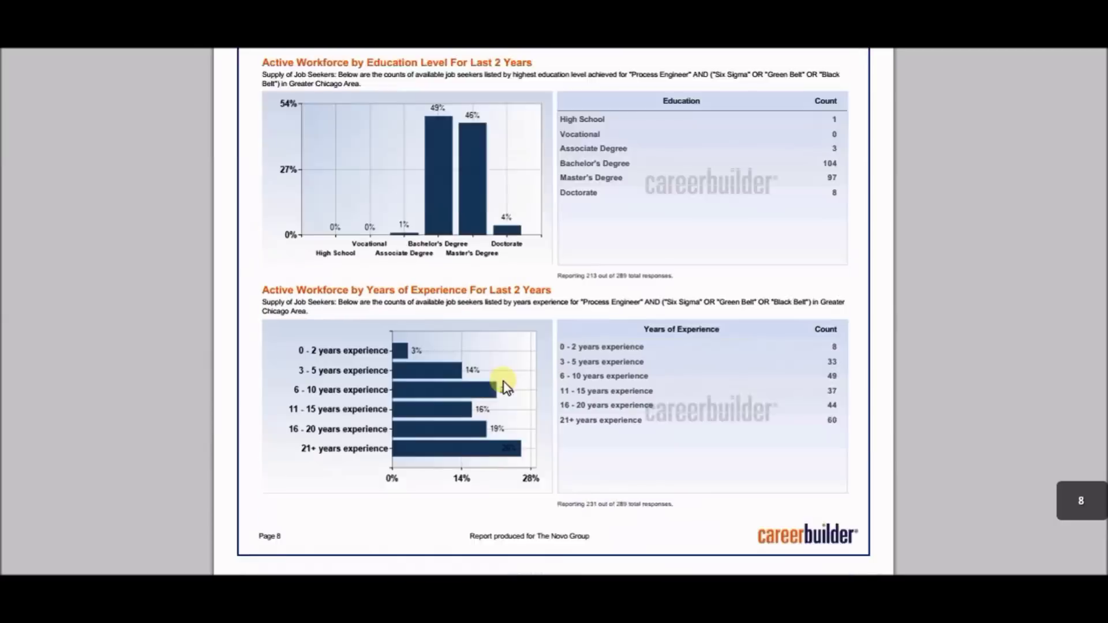